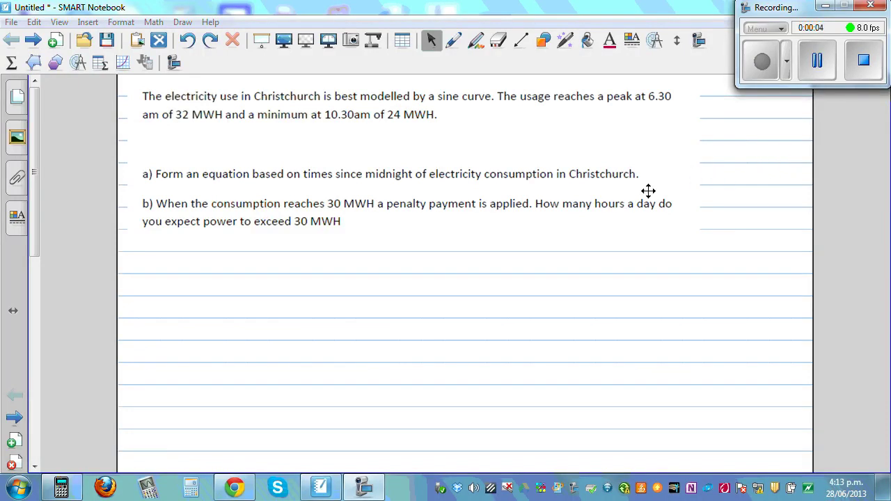
Select the Pen tool with the dark grey ink style for handwriting.
left_click(453, 41)
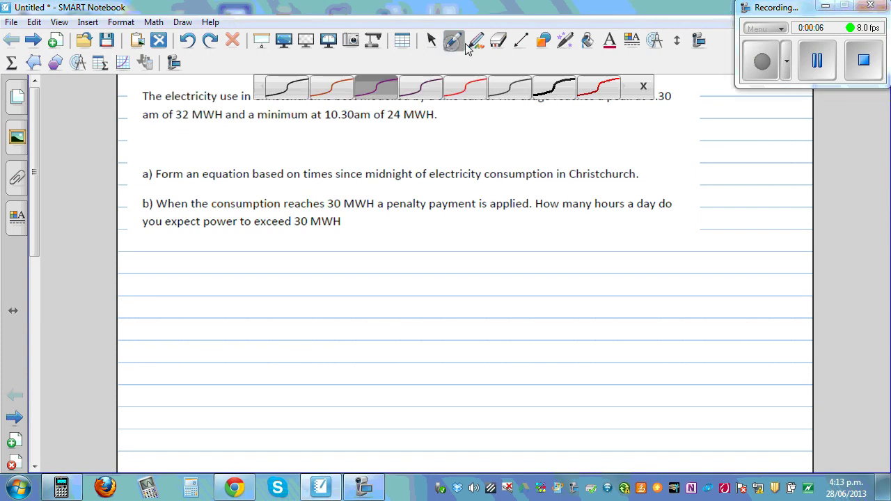
left_click(510, 91)
left_click(644, 90)
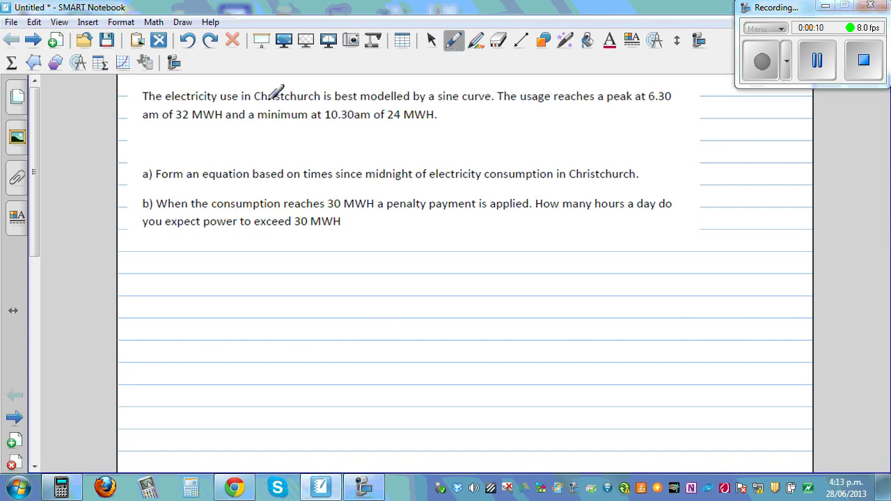
Draw ink underlines beneath 'sine curve', '6.30 am', '32 MWH', '10.30am' and '24 MWH'.
left_click_drag(439, 103, 495, 104)
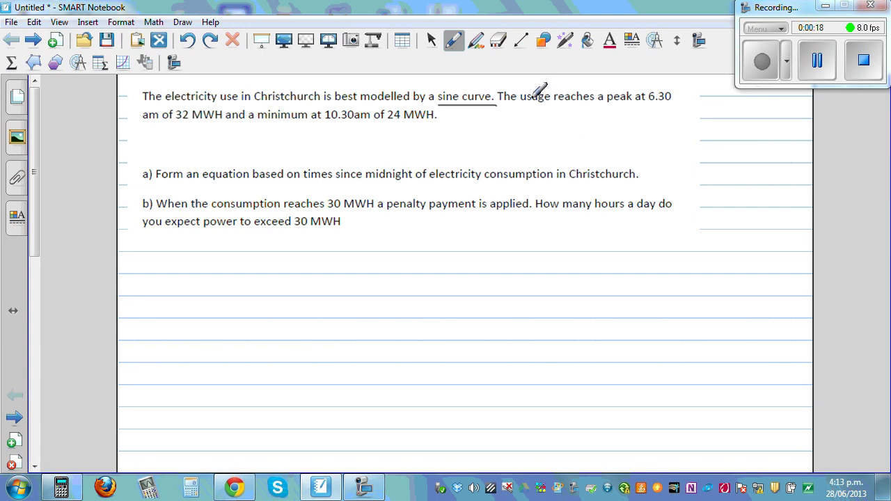
left_click_drag(646, 103, 671, 102)
mouse_move(153, 122)
left_mouse_down()
mouse_move(141, 122)
mouse_move(224, 122)
left_mouse_up()
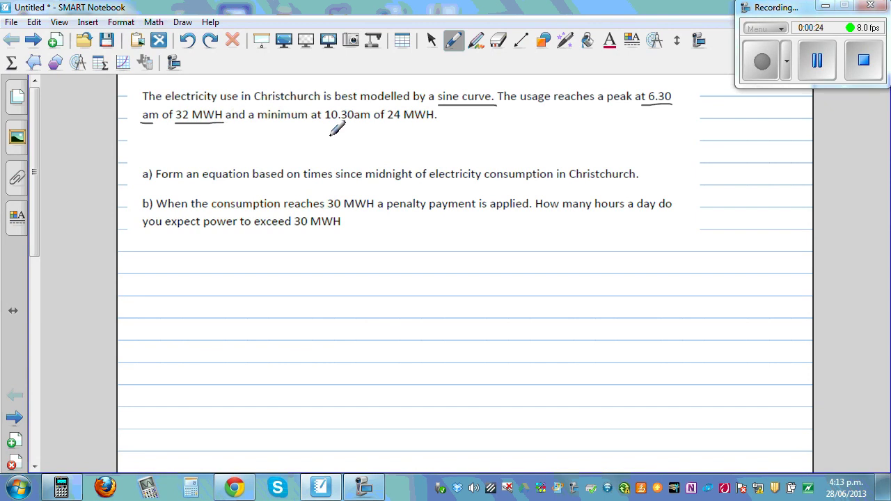
left_click_drag(325, 123, 435, 122)
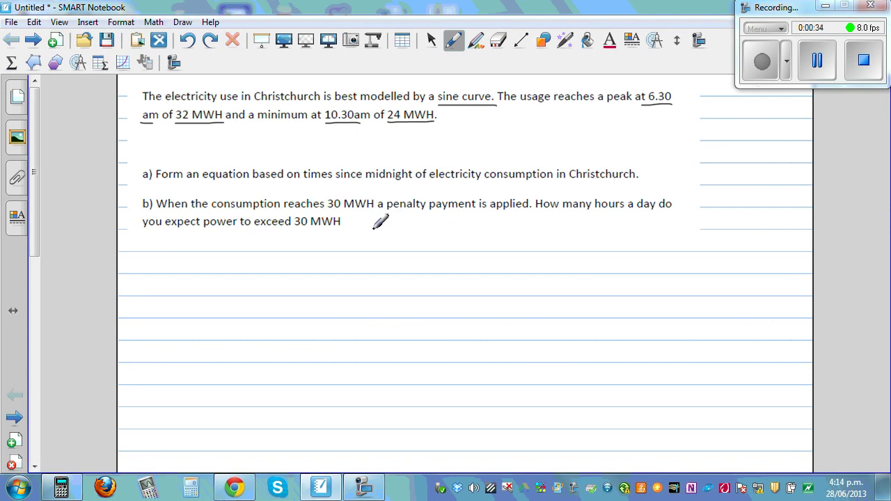
Handwrite the headings 'max' and 'min' side by side and underline both.
left_click_drag(380, 225, 429, 232)
left_click_drag(429, 224, 421, 232)
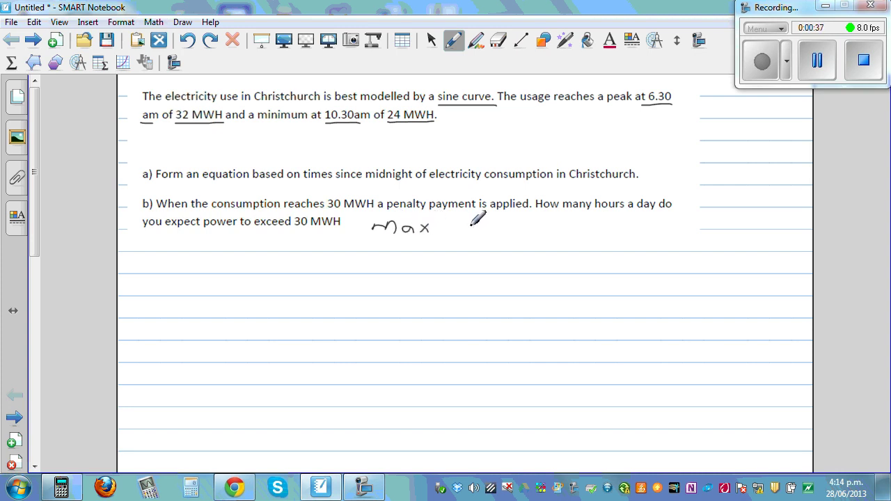
mouse_move(498, 225)
left_mouse_down()
mouse_move(547, 215)
mouse_move(557, 225)
left_mouse_up()
left_click(522, 228)
left_click_drag(499, 234, 557, 233)
left_click_drag(364, 238, 429, 237)
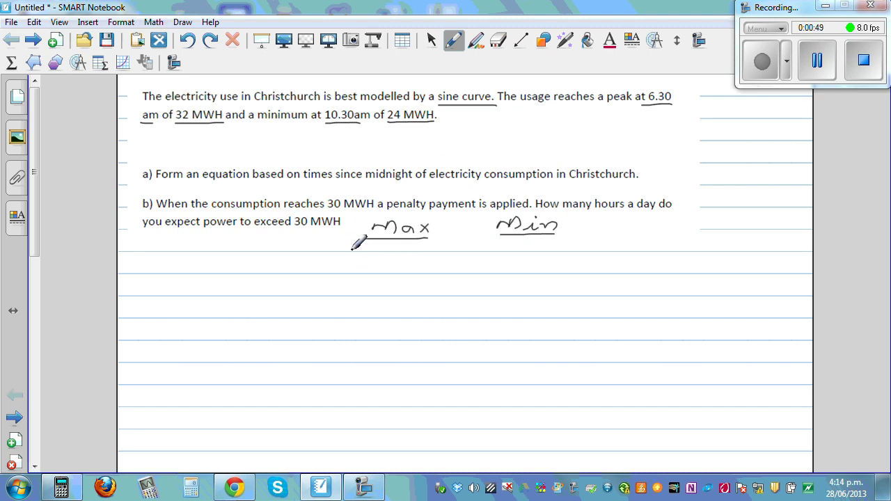
Write the points (6.30, 32) under max and (10.30, 24) under min.
mouse_move(352, 246)
left_mouse_down()
mouse_move(350, 261)
mouse_move(398, 253)
mouse_move(468, 262)
left_mouse_up()
mouse_move(520, 244)
left_mouse_down()
mouse_move(519, 259)
mouse_move(545, 248)
mouse_move(596, 258)
mouse_move(638, 250)
mouse_move(655, 259)
left_mouse_up()
left_click(555, 253)
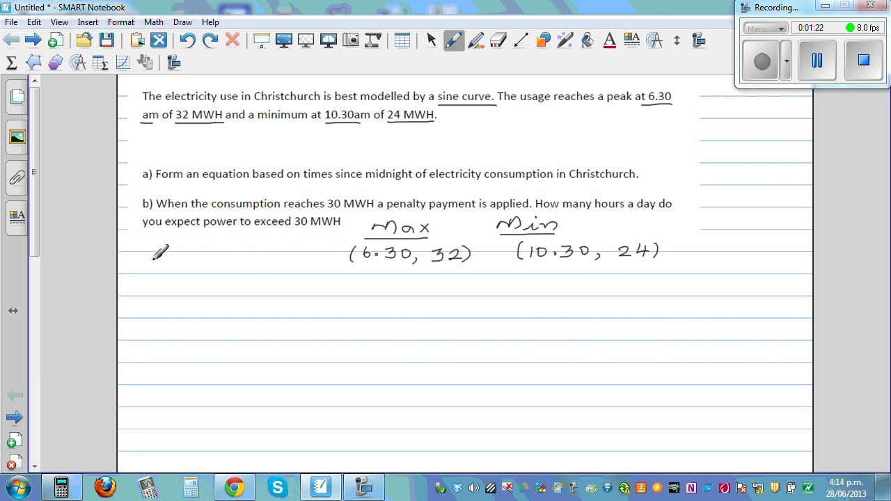
Arrow-tag 6.30 as t and 32 as c, and write the key t → x, c → y.
left_click_drag(159, 248, 164, 261)
left_click_drag(380, 265, 390, 298)
mouse_move(377, 291)
left_mouse_down()
mouse_move(449, 268)
mouse_move(456, 298)
mouse_move(469, 297)
left_mouse_up()
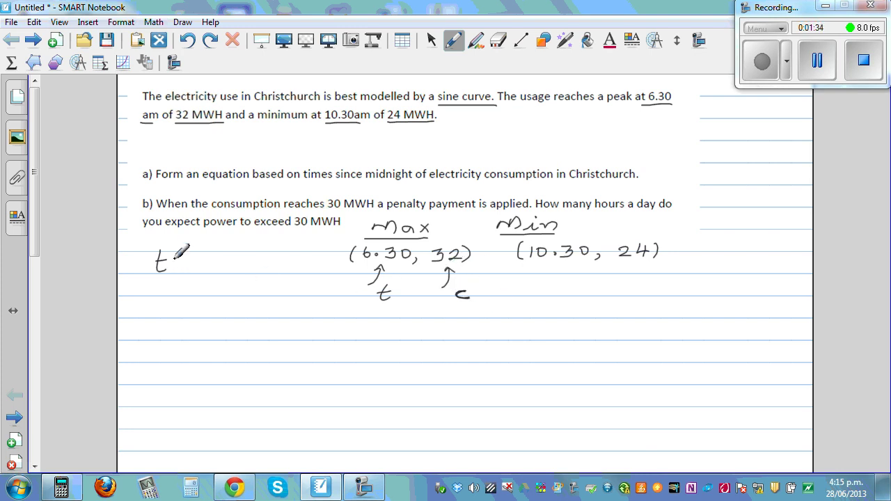
left_click_drag(175, 264, 262, 274)
mouse_move(172, 279)
left_mouse_down()
mouse_move(171, 294)
mouse_move(224, 288)
mouse_move(216, 292)
mouse_move(246, 297)
mouse_move(239, 319)
left_mouse_up()
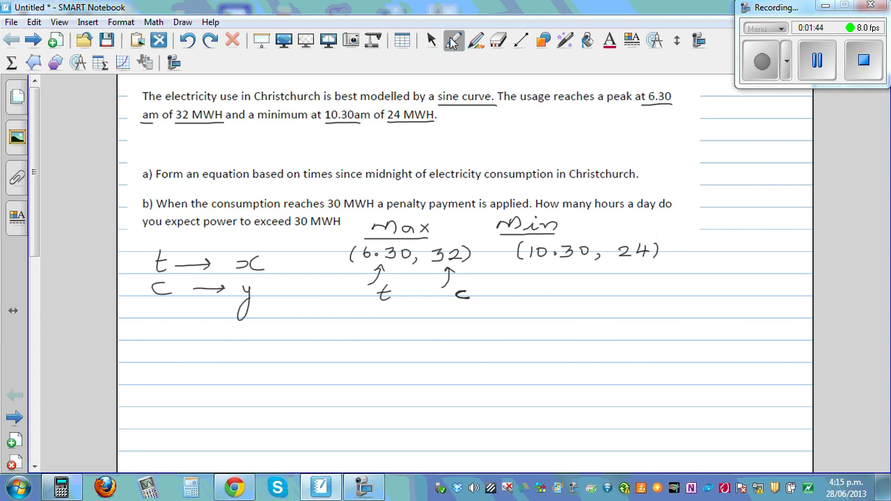
Switch to purple ink and write Max = 32, beginning Min beneath it.
left_click(451, 42)
left_click(376, 88)
mouse_move(542, 284)
left_mouse_down()
mouse_move(588, 276)
mouse_move(621, 288)
mouse_move(645, 283)
mouse_move(635, 290)
left_mouse_up()
left_click_drag(653, 280, 670, 285)
mouse_move(551, 310)
left_mouse_down()
mouse_move(557, 302)
mouse_move(610, 315)
mouse_move(641, 305)
left_mouse_up()
Complete Min = 24 and write BL = 28 below it.
left_click(590, 304)
mouse_move(629, 311)
left_mouse_down()
mouse_move(674, 303)
mouse_move(680, 311)
left_mouse_up()
mouse_move(564, 325)
left_mouse_down()
mouse_move(563, 338)
mouse_move(629, 337)
left_mouse_up()
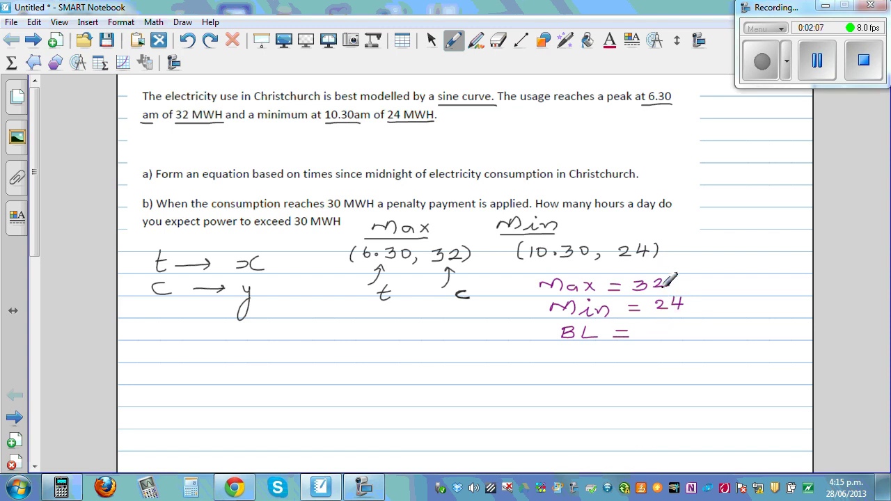
mouse_move(648, 321)
left_mouse_down()
mouse_move(657, 335)
mouse_move(673, 323)
left_mouse_up()
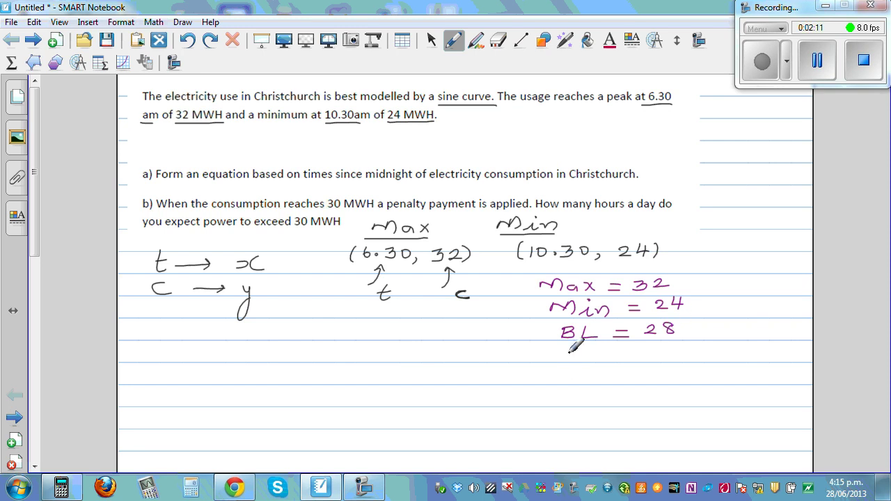
Write Amp = 4 and 'Period =', then begin sketching a small sine curve.
mouse_move(551, 361)
left_mouse_down()
mouse_move(601, 353)
mouse_move(597, 374)
mouse_move(601, 351)
mouse_move(603, 359)
mouse_move(646, 352)
left_mouse_up()
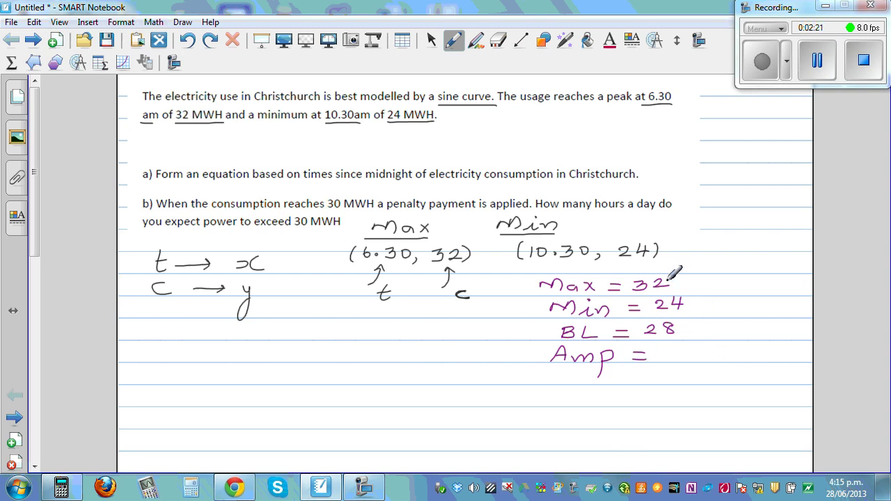
mouse_move(667, 343)
left_mouse_down()
mouse_move(679, 355)
mouse_move(673, 361)
left_mouse_up()
mouse_move(565, 369)
left_mouse_down()
mouse_move(591, 378)
mouse_move(597, 368)
mouse_move(609, 382)
mouse_move(667, 374)
left_mouse_up()
left_click_drag(652, 382, 668, 382)
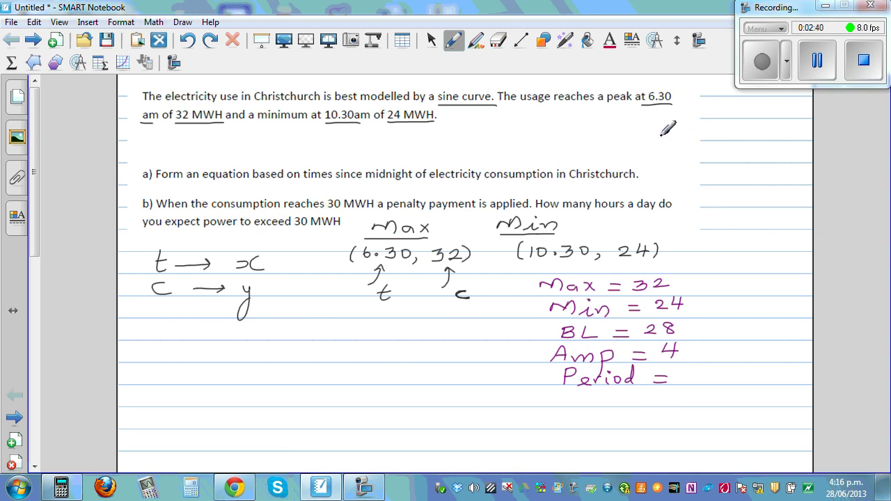
mouse_move(658, 135)
left_mouse_down()
mouse_move(669, 155)
mouse_move(677, 139)
mouse_move(694, 139)
mouse_move(731, 183)
mouse_move(748, 182)
mouse_move(769, 149)
left_mouse_up()
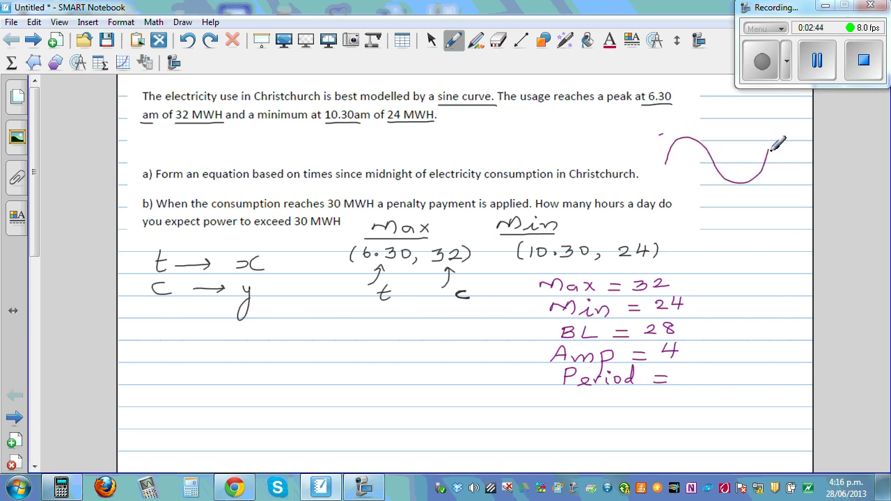
Mark the sketched curve's peak and write Period = 8 hours and 1 days = 3 cycles.
left_click(686, 137)
mouse_move(686, 368)
left_mouse_down()
mouse_move(708, 380)
mouse_move(749, 370)
mouse_move(749, 380)
left_mouse_up()
mouse_move(567, 391)
left_mouse_down()
mouse_move(587, 396)
mouse_move(578, 402)
mouse_move(588, 392)
mouse_move(609, 400)
mouse_move(607, 424)
left_mouse_up()
mouse_move(635, 392)
left_mouse_down()
mouse_move(627, 407)
mouse_move(674, 397)
left_mouse_up()
mouse_move(661, 404)
left_mouse_down()
mouse_move(699, 398)
mouse_move(689, 405)
mouse_move(712, 407)
mouse_move(714, 426)
left_mouse_up()
mouse_move(742, 397)
left_mouse_down()
mouse_move(741, 407)
mouse_move(769, 407)
left_mouse_up()
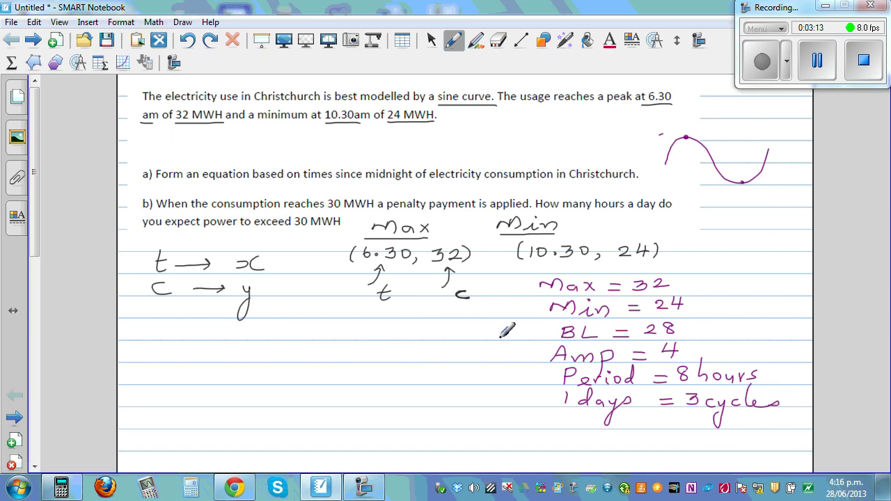
Underline 'Form an' and 'on times' in part a), then scroll down to the graph.
left_click_drag(156, 183, 196, 184)
left_click_drag(287, 182, 412, 182)
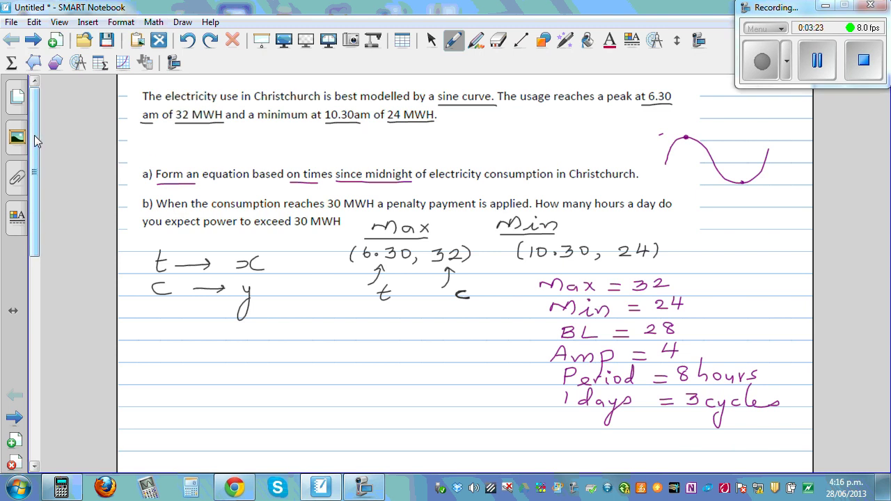
left_click_drag(34, 137, 34, 348)
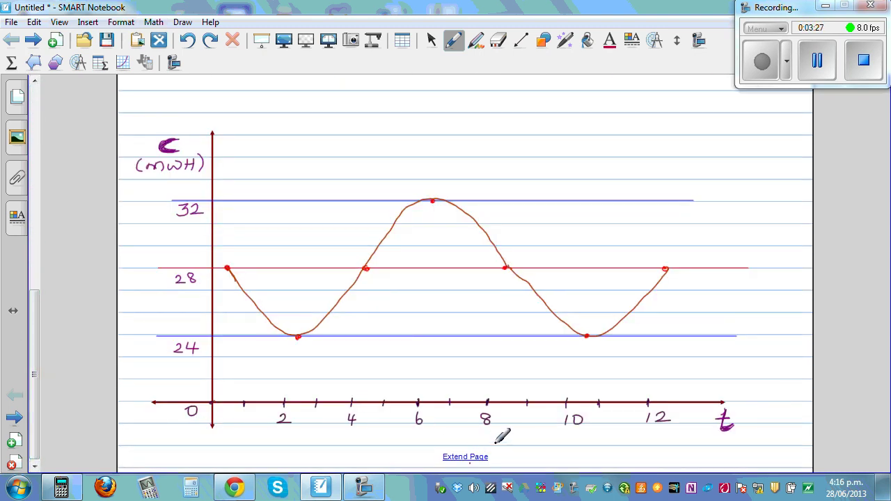
Extend the page and label the origin 0 as '12 midnight' with an arrow.
left_click(479, 456)
left_click_drag(37, 352, 40, 307)
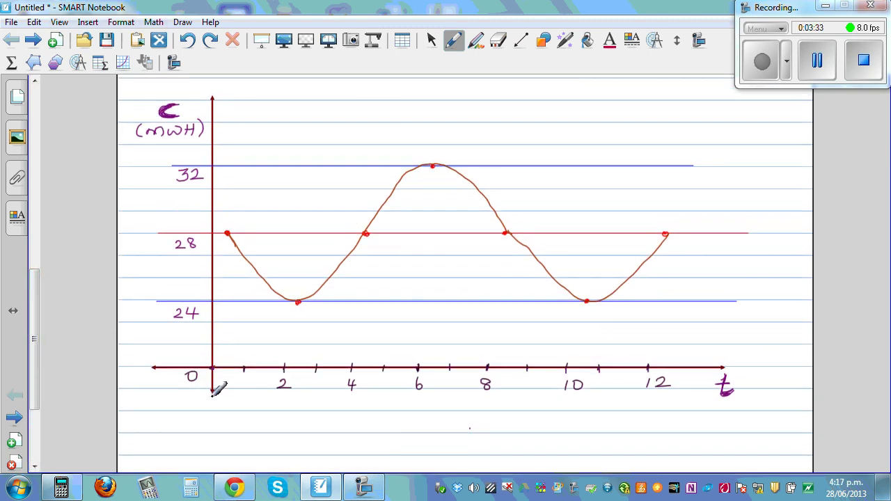
left_click_drag(177, 415, 192, 395)
mouse_move(163, 425)
left_mouse_down()
mouse_move(199, 426)
mouse_move(210, 433)
mouse_move(211, 420)
mouse_move(219, 420)
mouse_move(218, 435)
mouse_move(223, 420)
mouse_move(240, 432)
mouse_move(254, 418)
mouse_move(244, 418)
mouse_move(255, 427)
mouse_move(250, 448)
left_mouse_up()
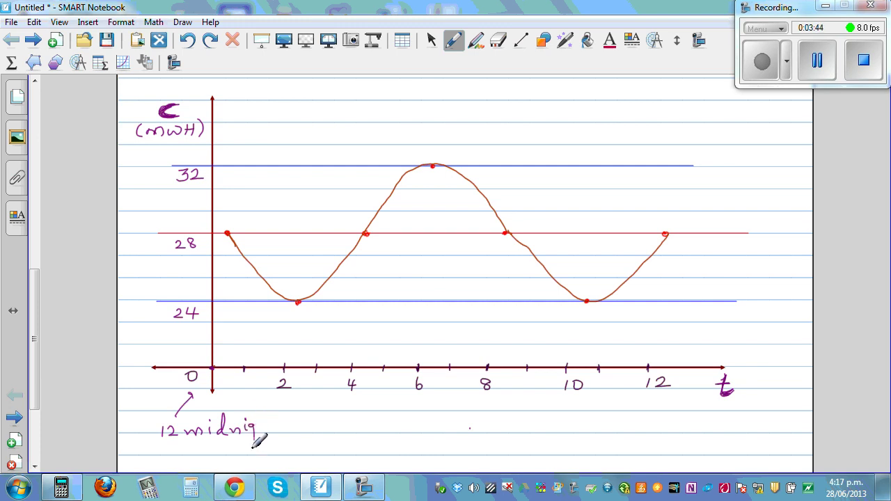
mouse_move(262, 412)
left_mouse_down()
mouse_move(272, 438)
mouse_move(285, 415)
left_mouse_up()
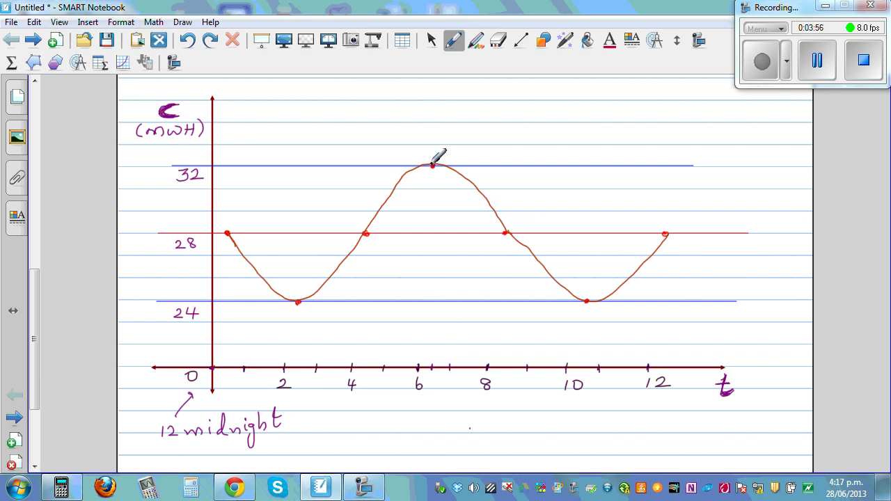
Write (6.5, 32) at the curve's peak and start the trough label '(10.5'.
mouse_move(427, 127)
left_mouse_down()
mouse_move(424, 143)
mouse_move(435, 132)
left_mouse_up()
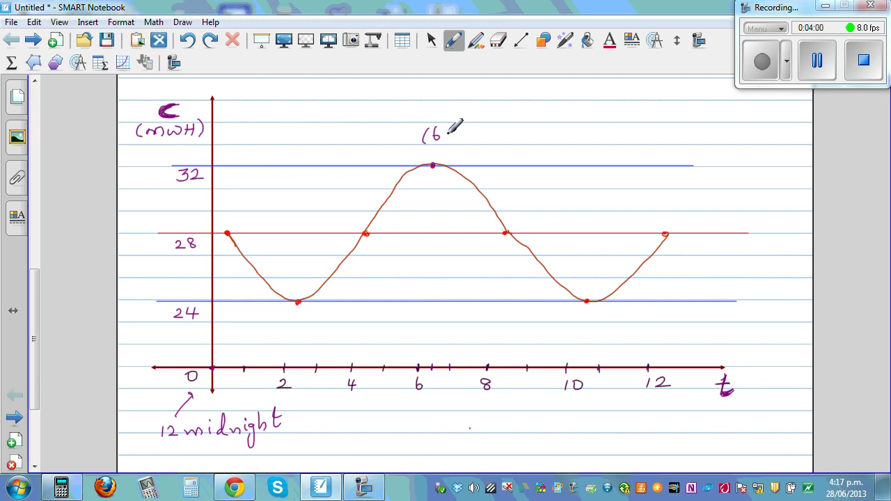
left_click(446, 135)
mouse_move(451, 127)
left_mouse_down()
mouse_move(446, 136)
mouse_move(515, 139)
left_mouse_up()
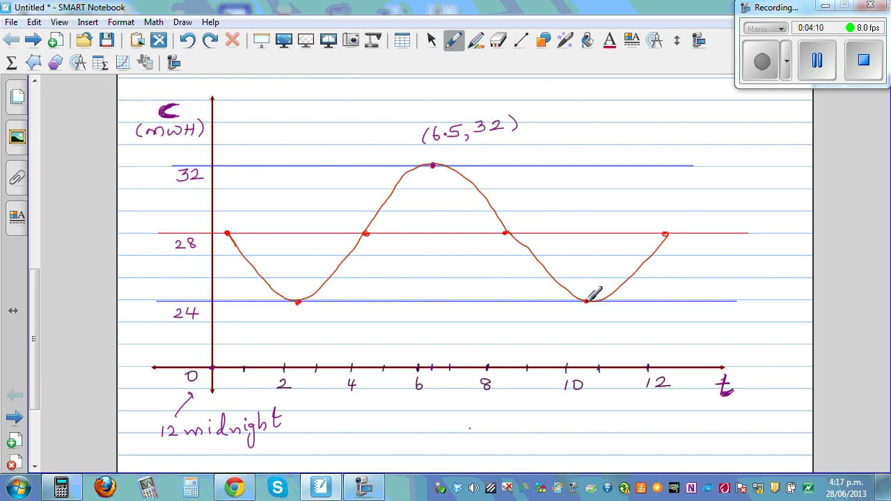
mouse_move(592, 312)
left_mouse_down()
mouse_move(591, 326)
mouse_move(643, 312)
left_mouse_up()
left_click(621, 320)
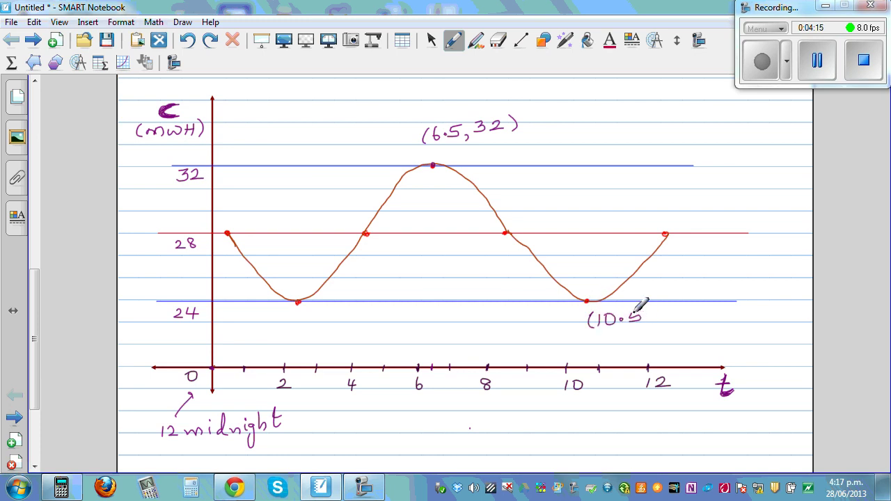